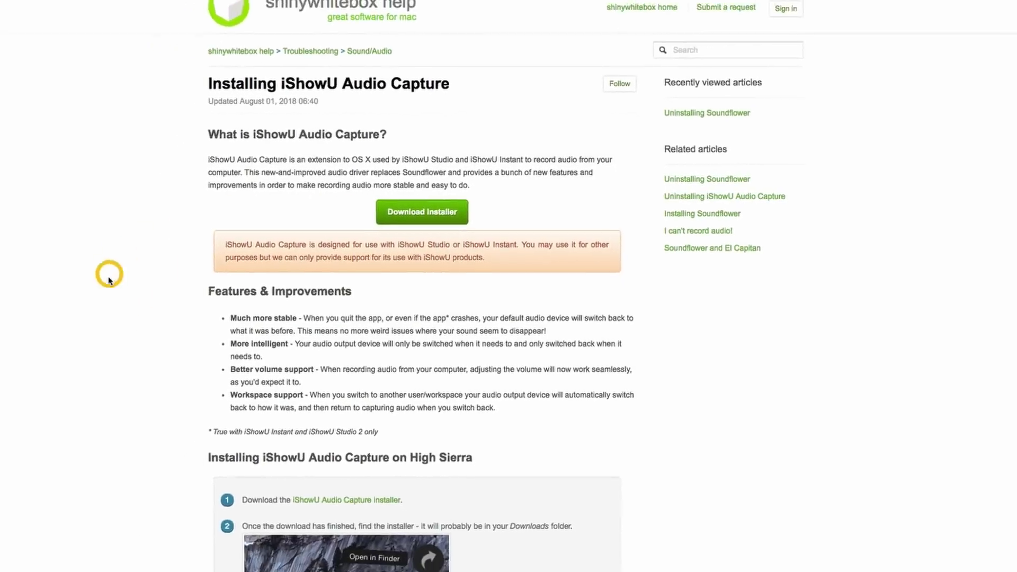
- Read through the iShowU Audio Capture article, covering its features and the installation steps for High Sierra
scroll(208, 262, down, 5)
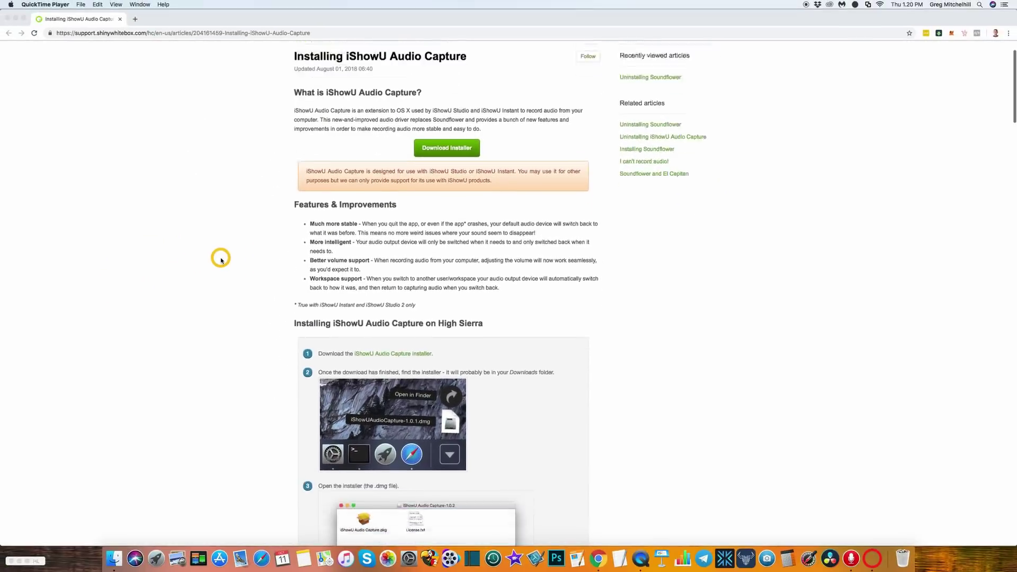
scroll(221, 260, down, 10)
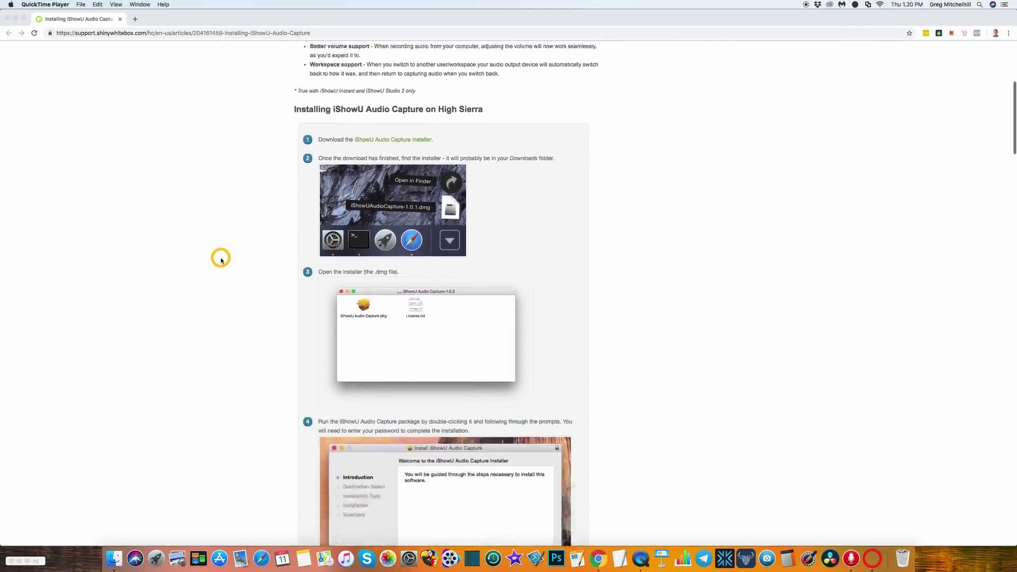
scroll(221, 259, down, 6)
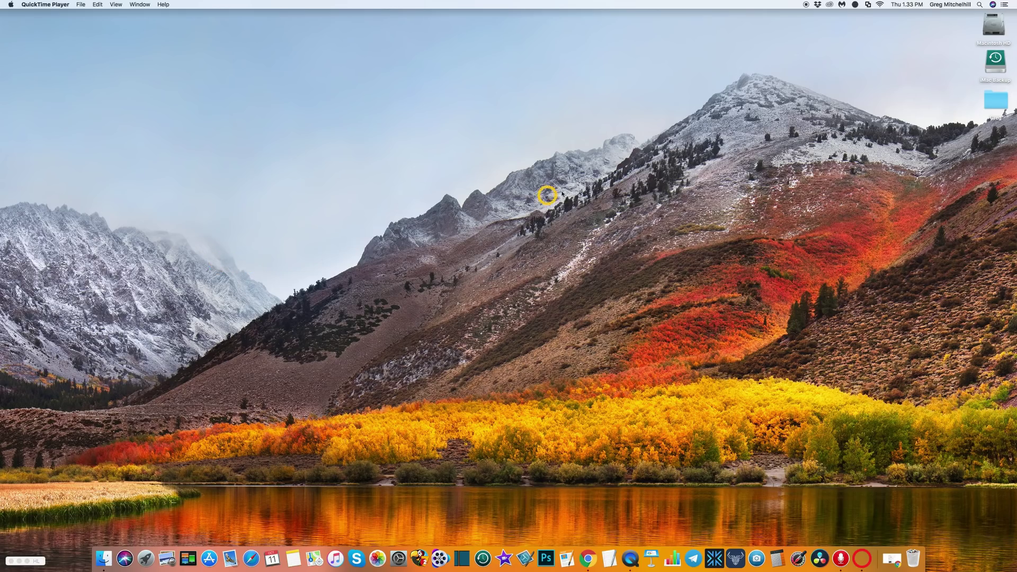
- Search for midi to open Audio MIDI Setup and create a new aggregate device
click(980, 5)
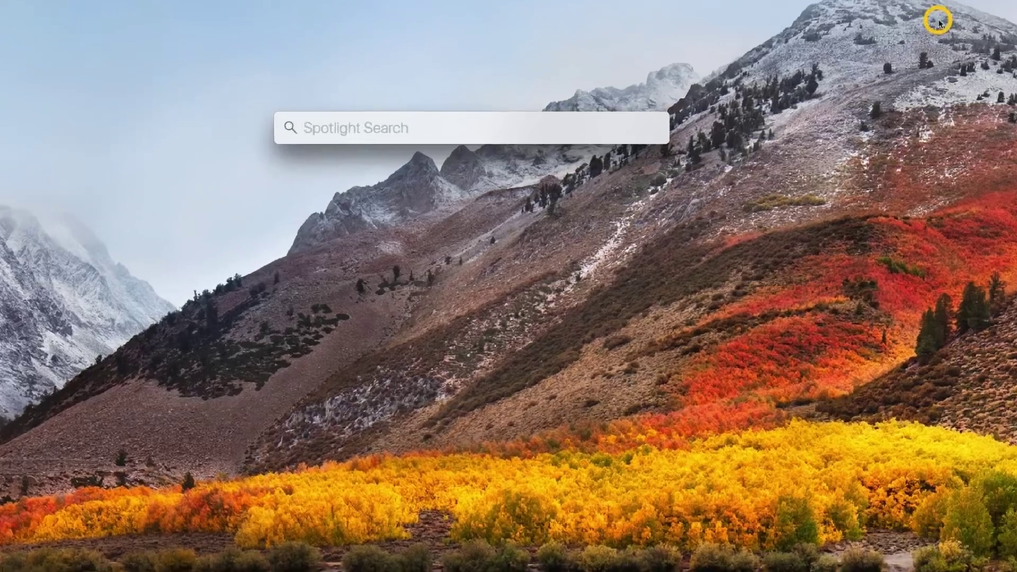
text(midi)
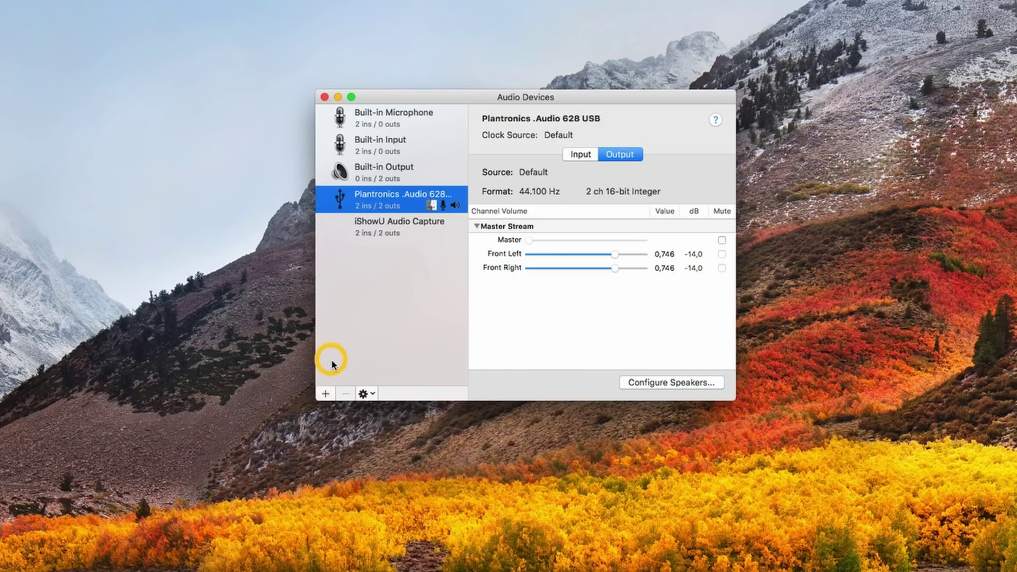
click(325, 393)
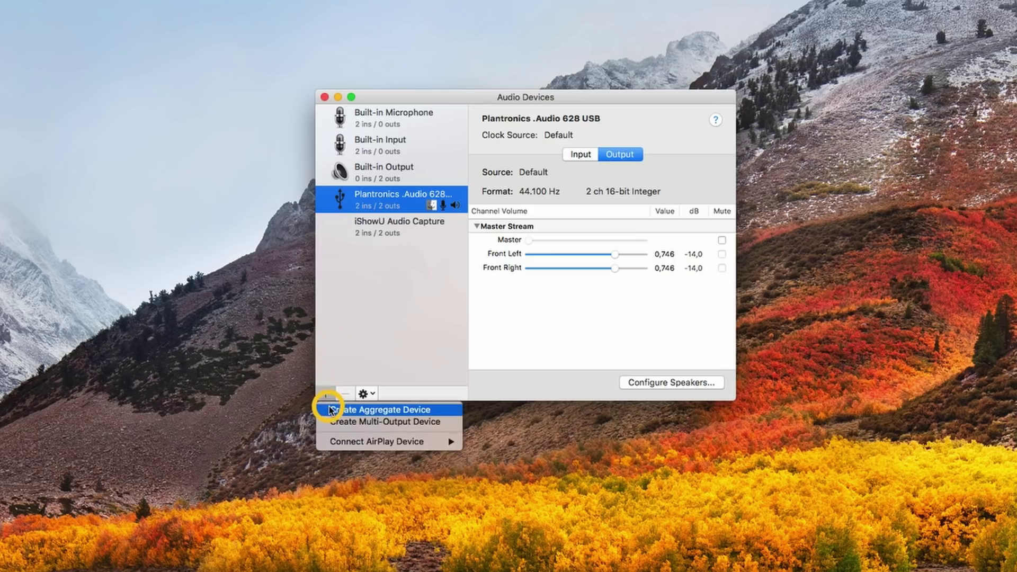
click(329, 409)
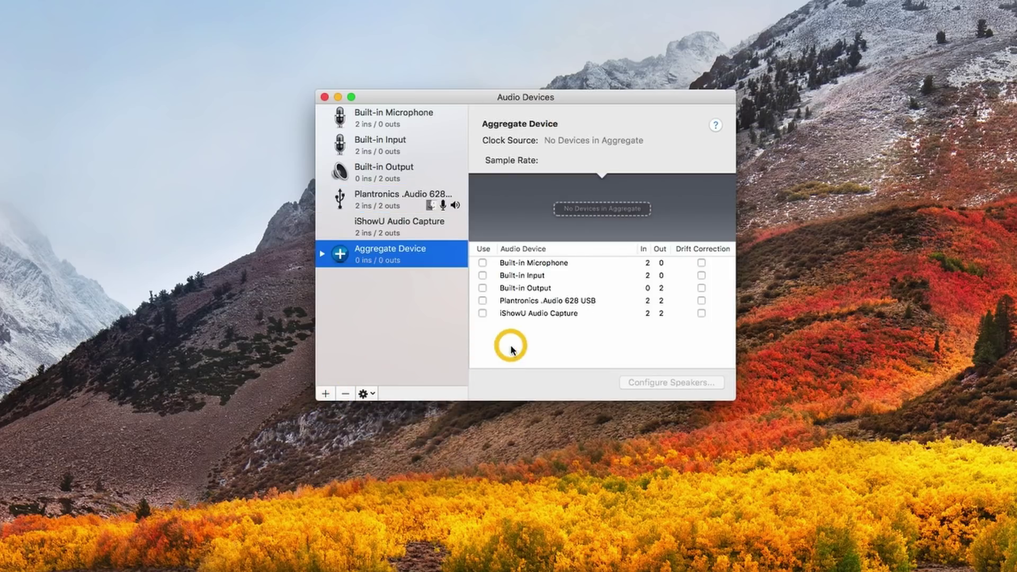
- Include iShowU Audio Capture and Plantronics .Audio 628 USB in the aggregate device, with the Plantronics headset as clock source
click(483, 314)
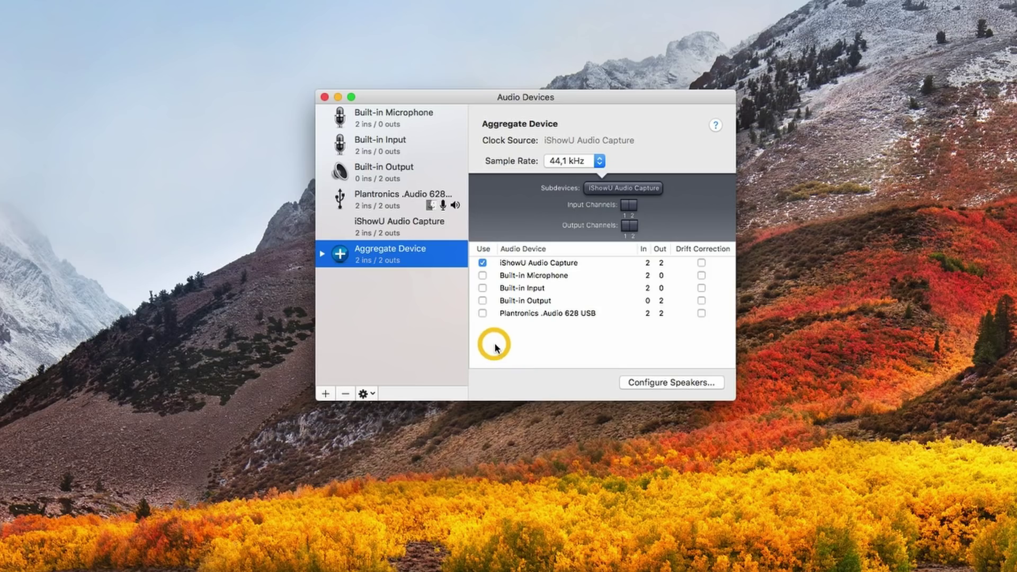
click(482, 314)
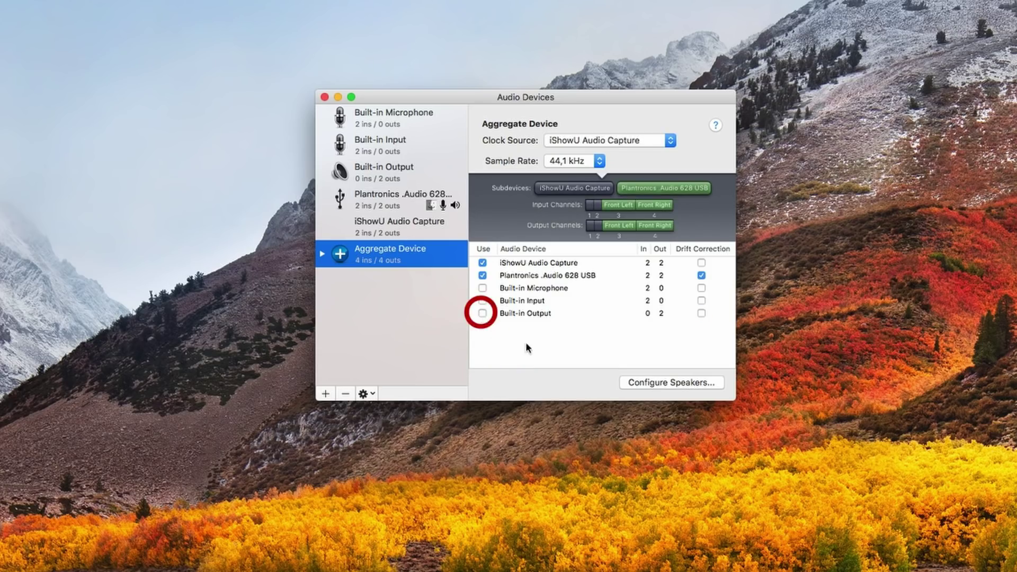
click(670, 141)
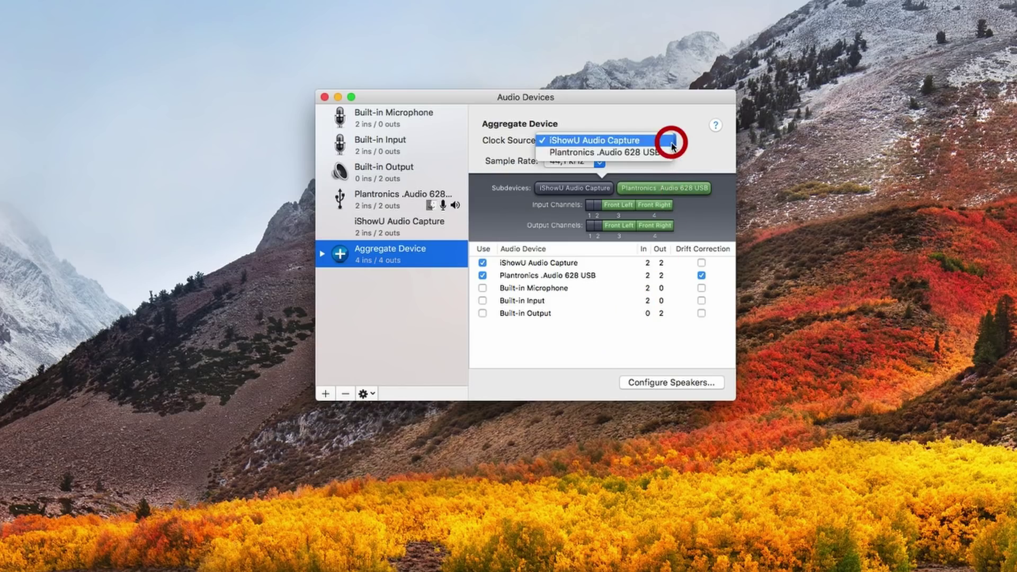
click(620, 153)
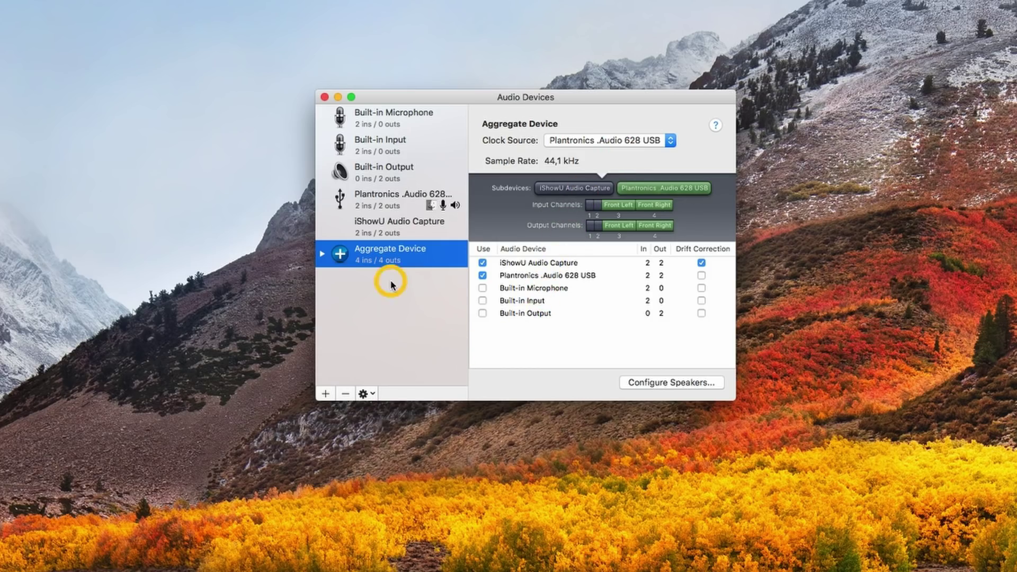
- Rename the aggregate device as iShowU + Headset
click(399, 251)
click(399, 249)
drag(426, 248, 354, 251)
key(BackSpace)
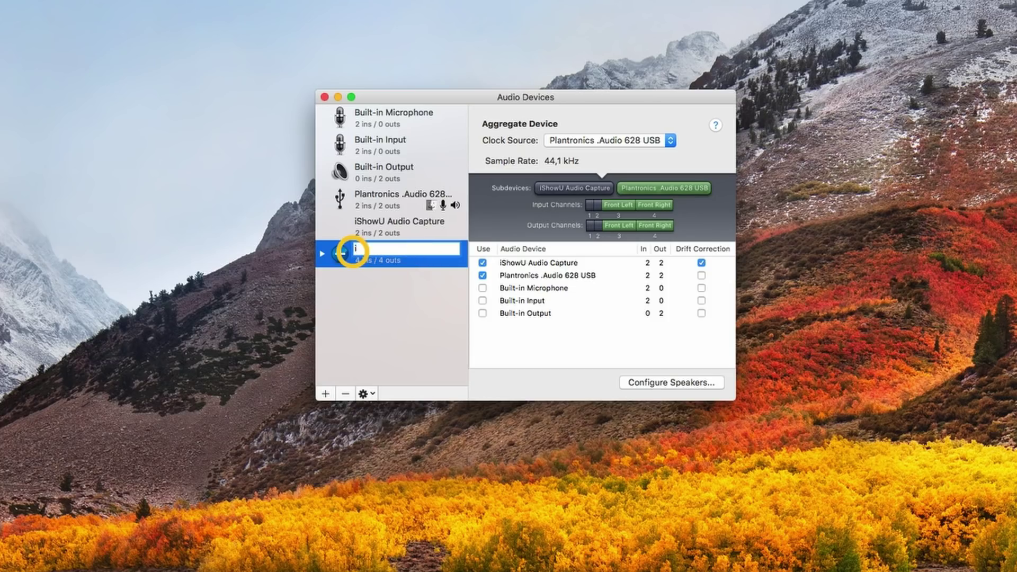
text(iShowU + Headset)
key(Return)
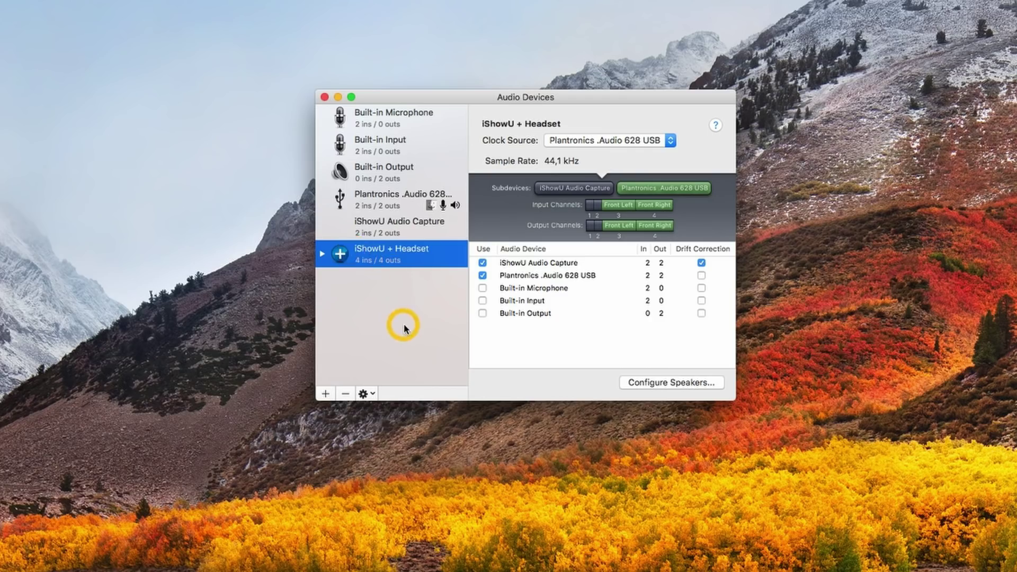
- Create a multi-output device and add iShowU Audio Capture to it alongside Plantronics .Audio 628 USB
click(325, 394)
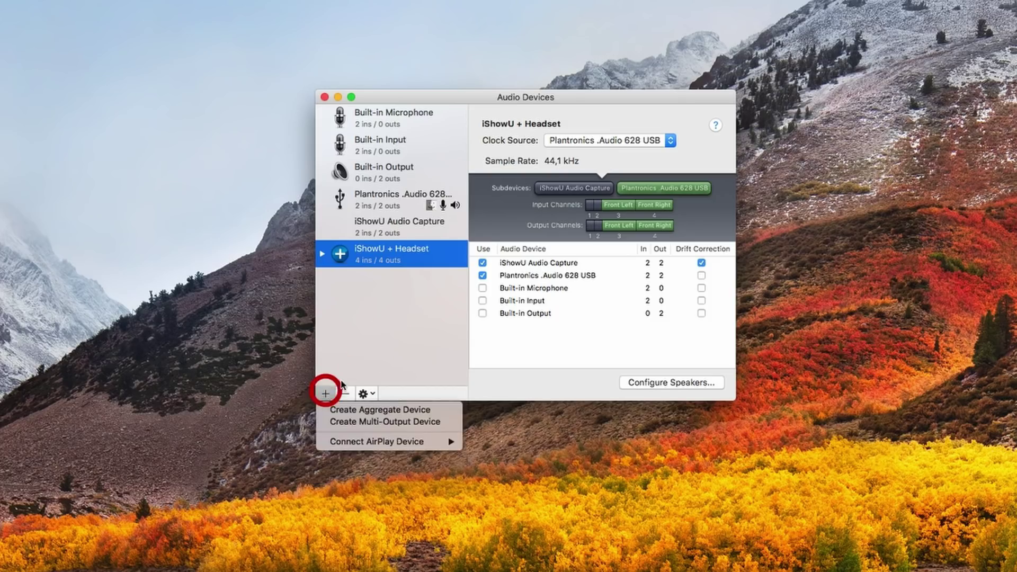
click(327, 422)
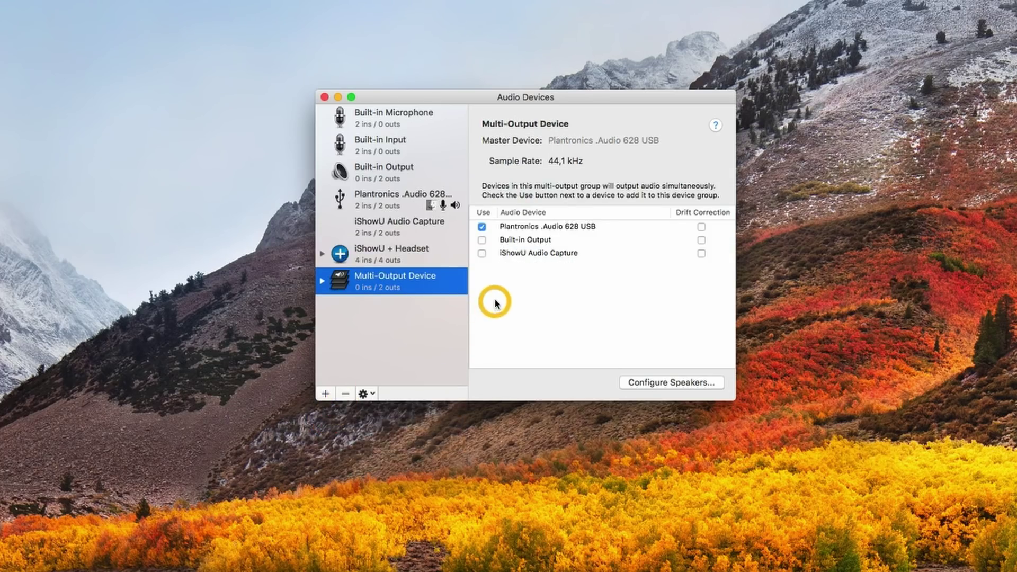
click(482, 254)
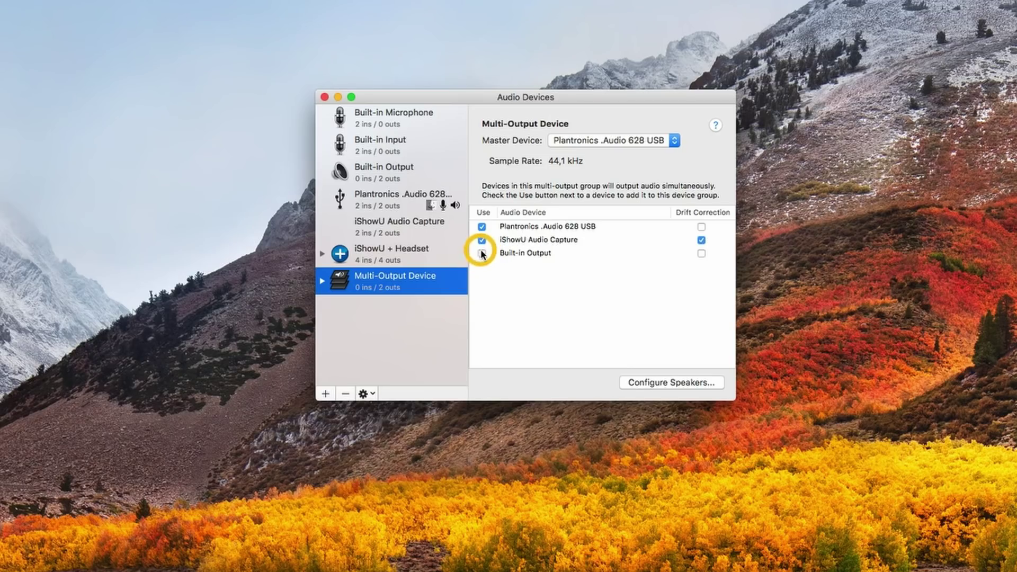
click(482, 254)
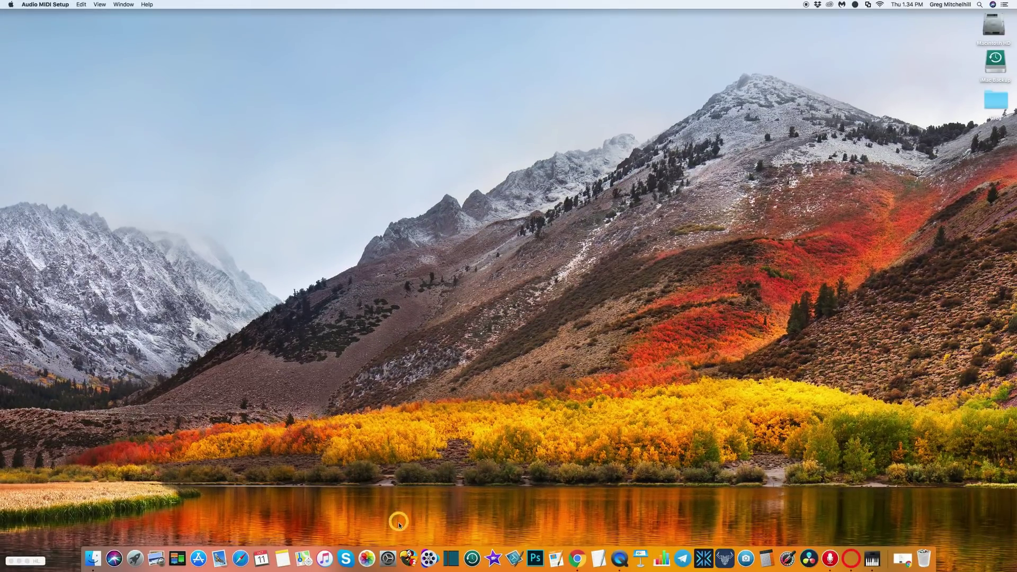
- Set the system sound output to Multi-Output Device in System Preferences and close the Sound settings
click(391, 552)
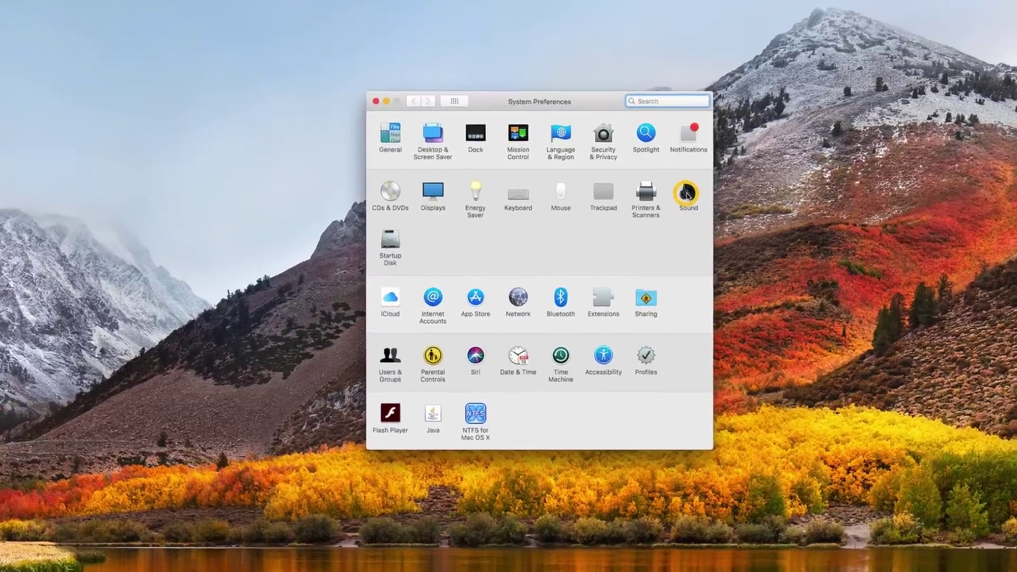
click(674, 201)
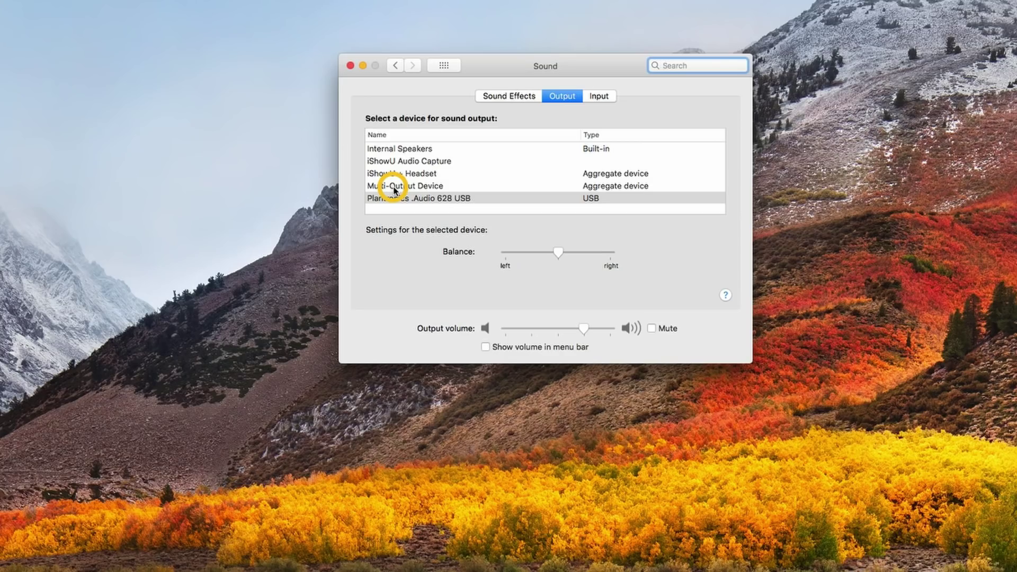
click(393, 188)
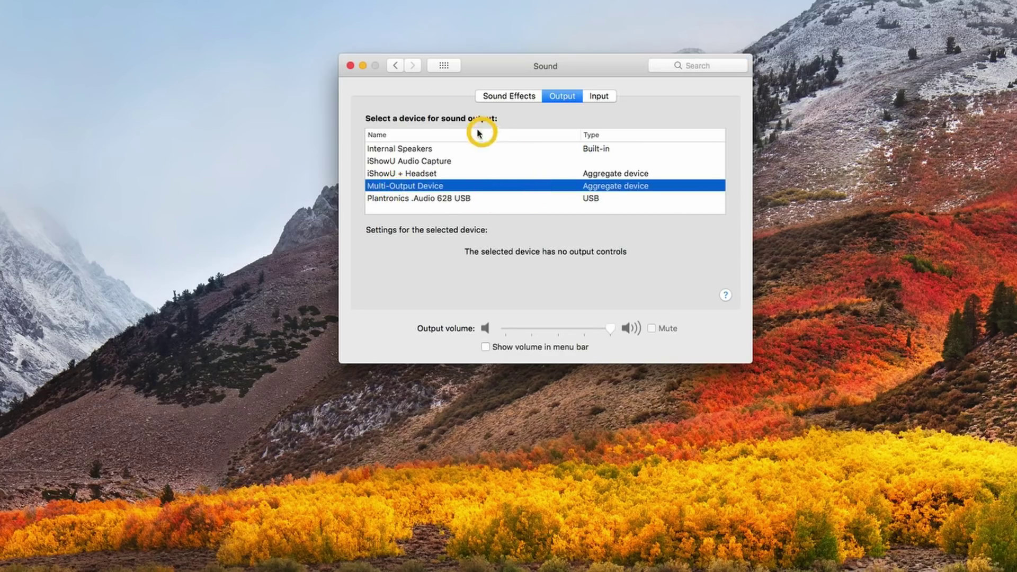
click(350, 65)
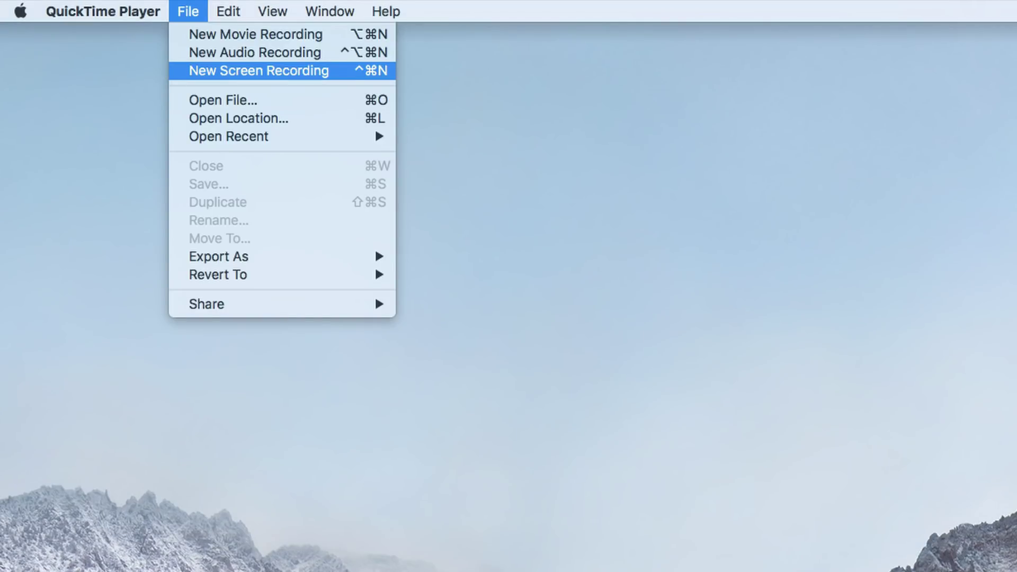
- Open a new screen recording in QuickTime Player with iShowU + Headset as the microphone
key(Return)
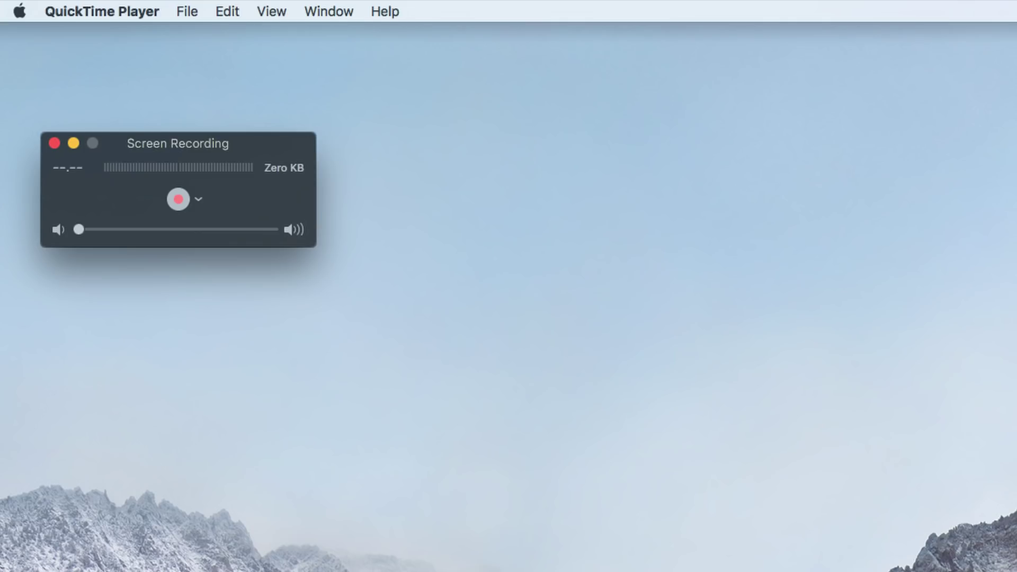
click(198, 199)
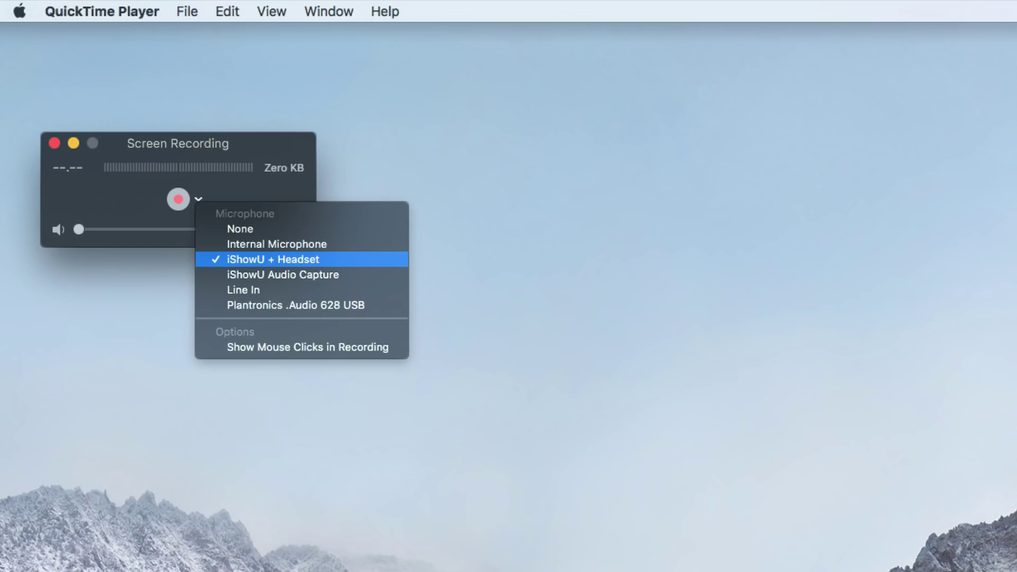
key(Escape)
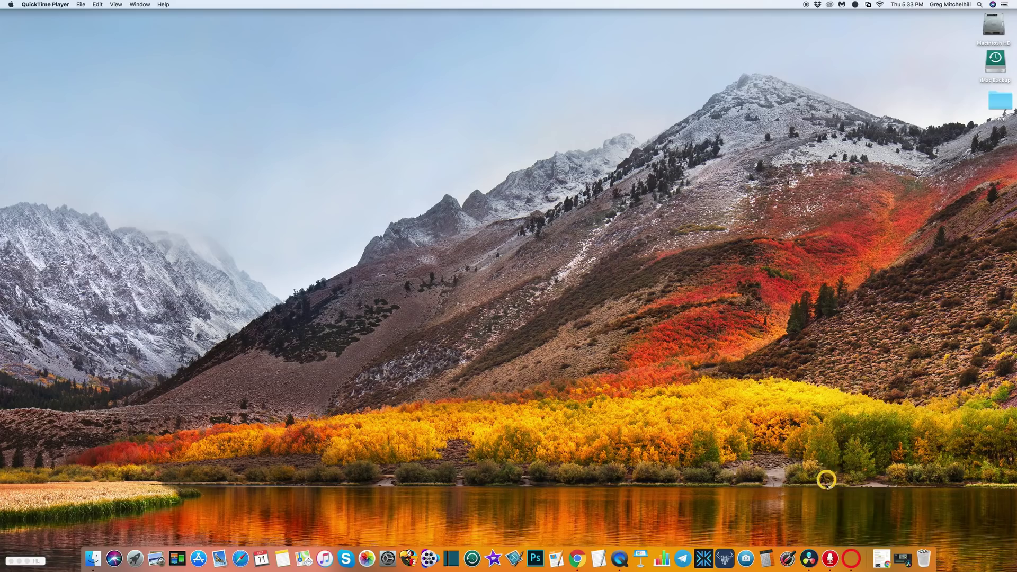
- Switch to DaVinci Resolve, play the timeline and lower the Audio 1 track level to about -16
click(811, 551)
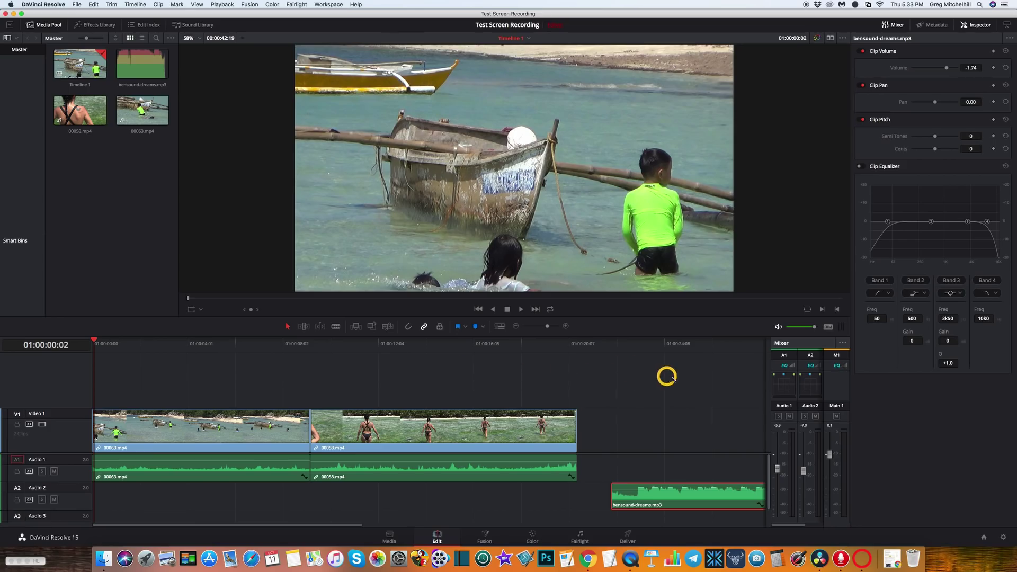
key(space)
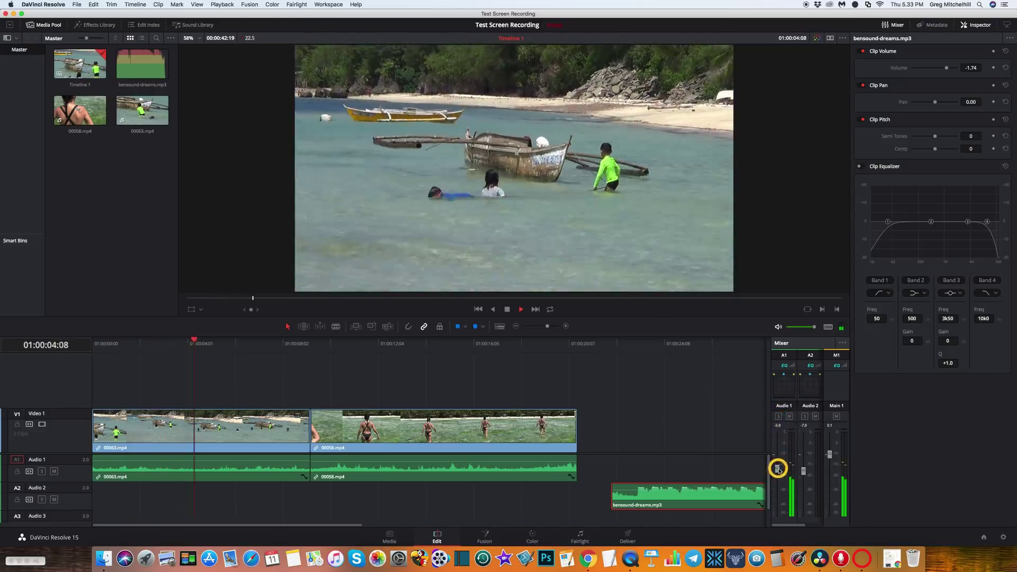
drag(777, 468, 778, 485)
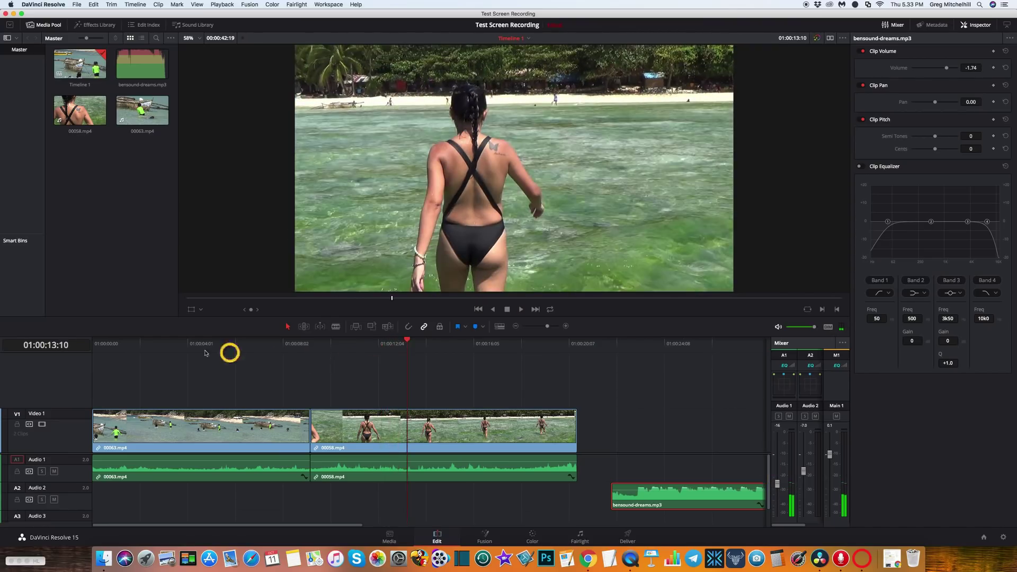
- Undo the move of bensound-dreams.mp3 and lower the Audio 2 track level while playing from near the timeline's start
click(99, 352)
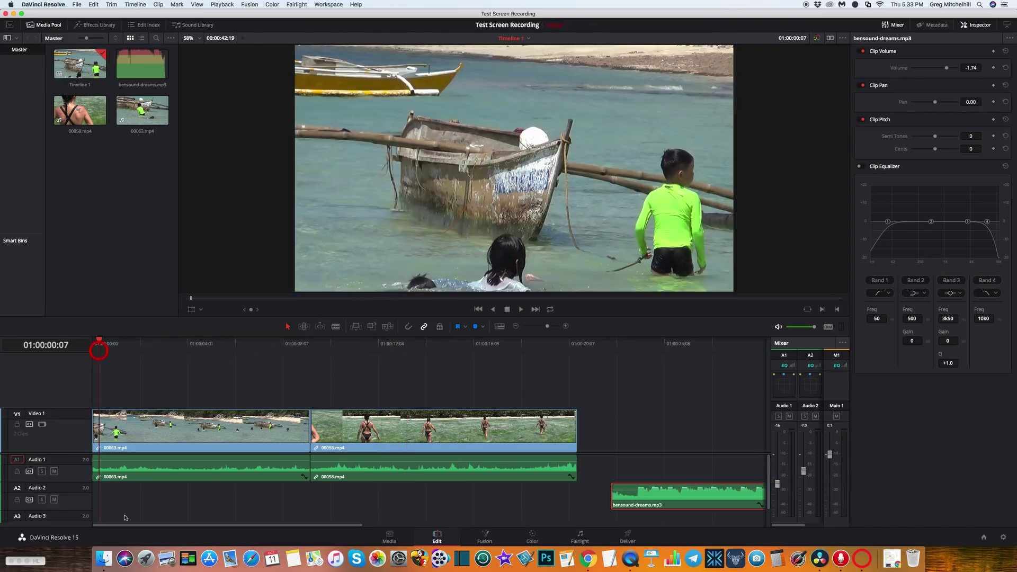
click(129, 499)
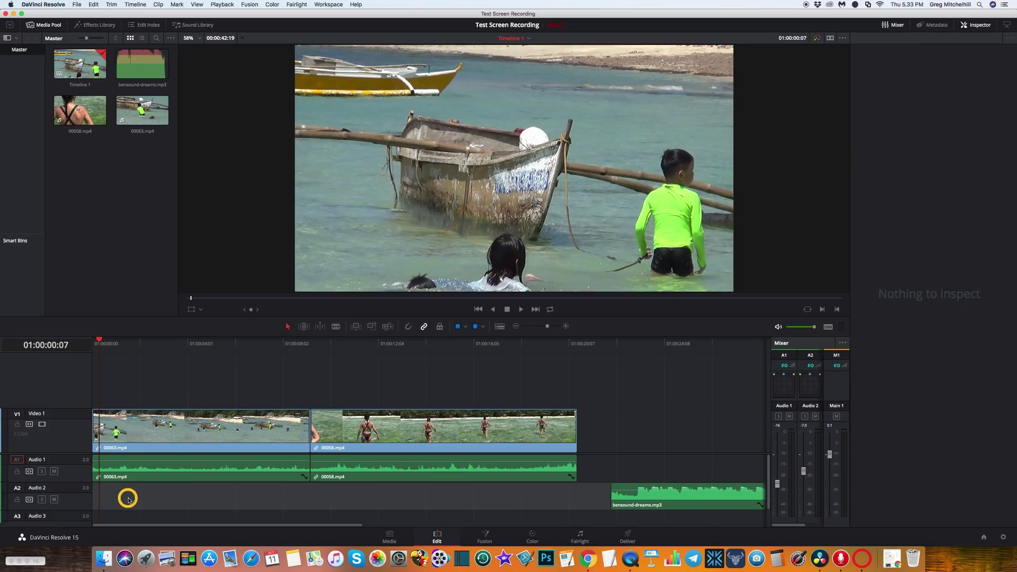
key(super+z)
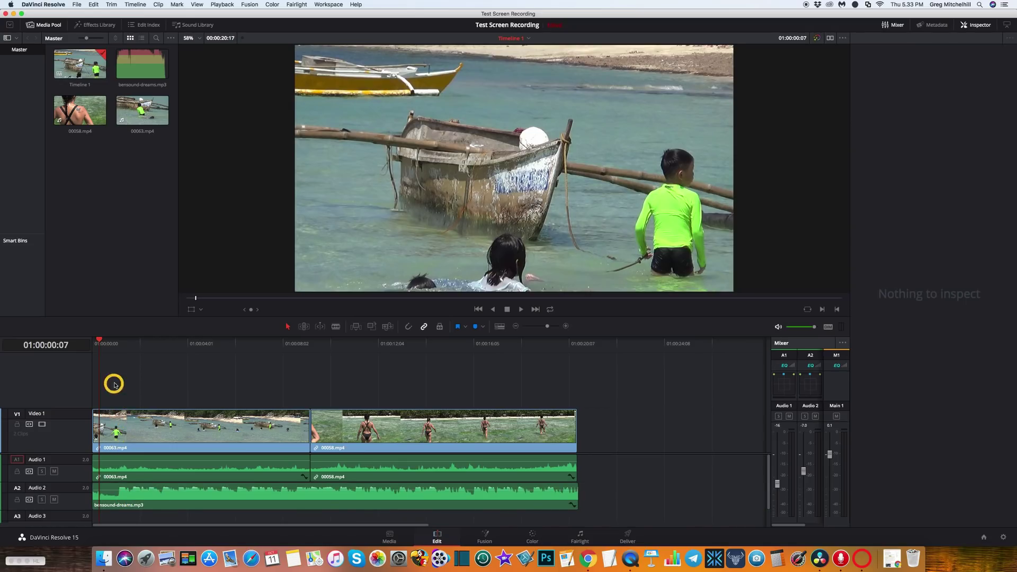
key(space)
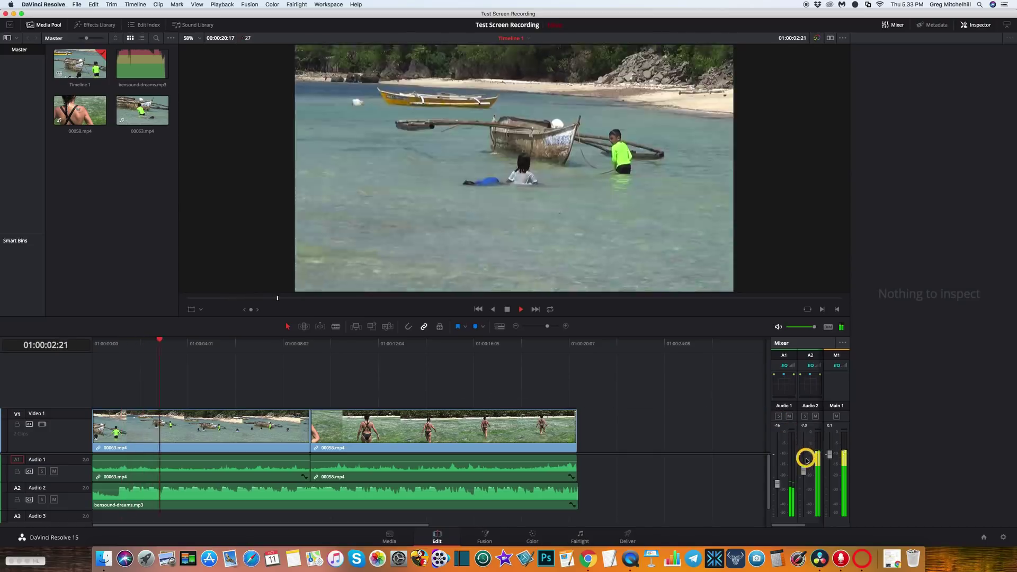
drag(803, 471, 808, 492)
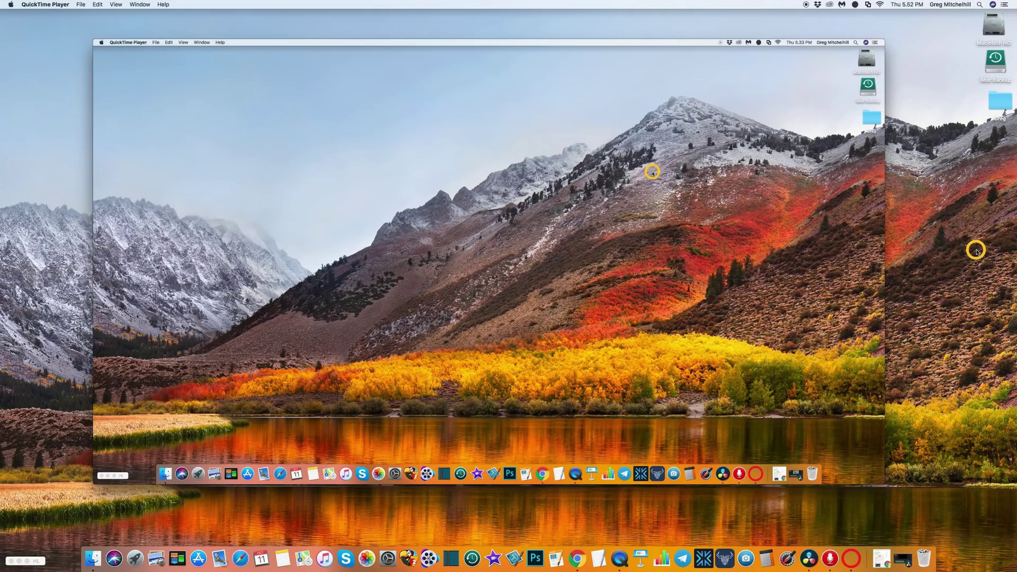
- Play back the vid 4 screen recording in QuickTime Player to check its voice and system audio, and pause it
mouse_move(592, 318)
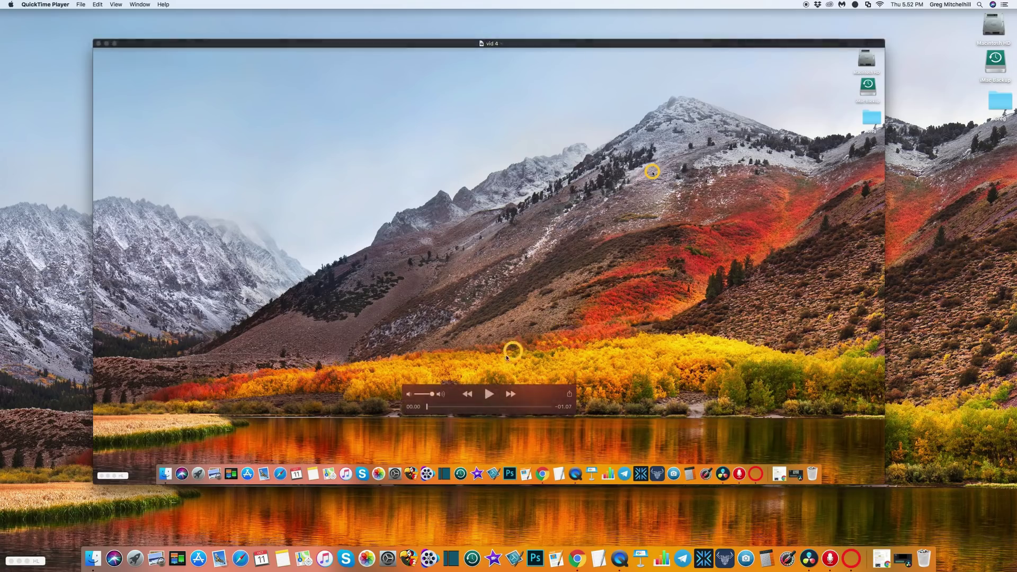
click(489, 395)
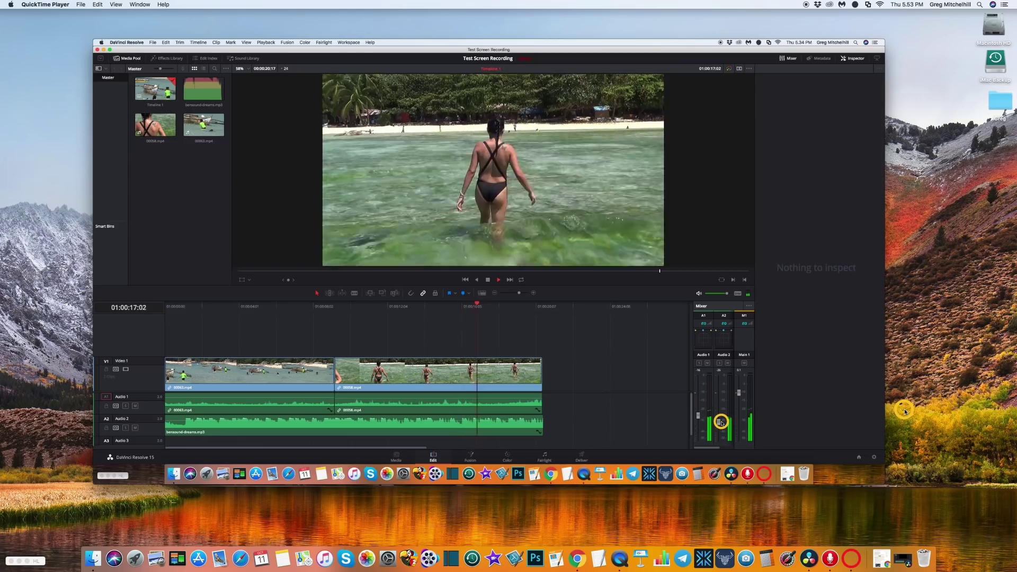
mouse_move(581, 450)
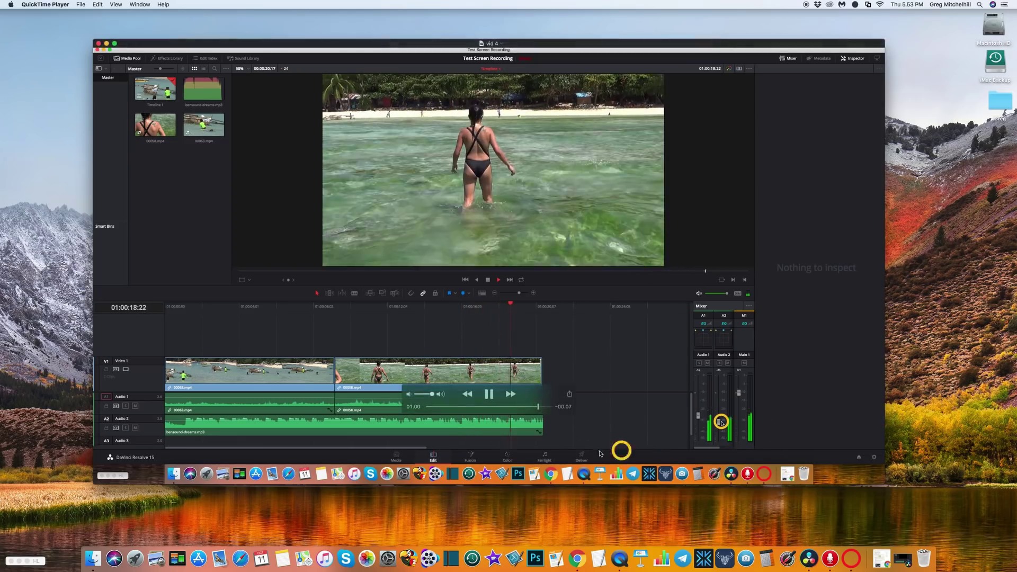
click(487, 395)
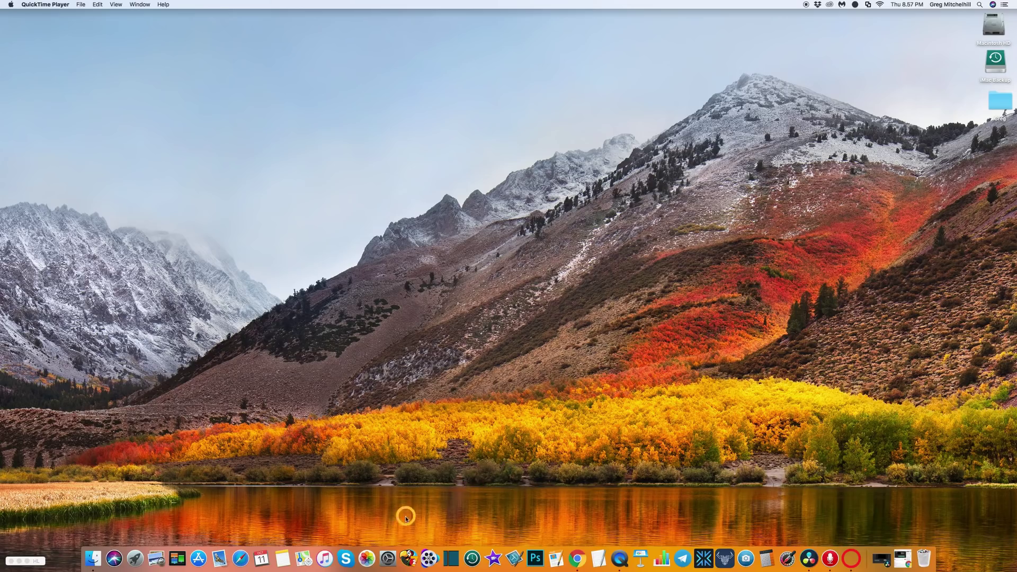
- Set the system sound output back to Plantronics .Audio 628 USB in System Preferences
click(383, 548)
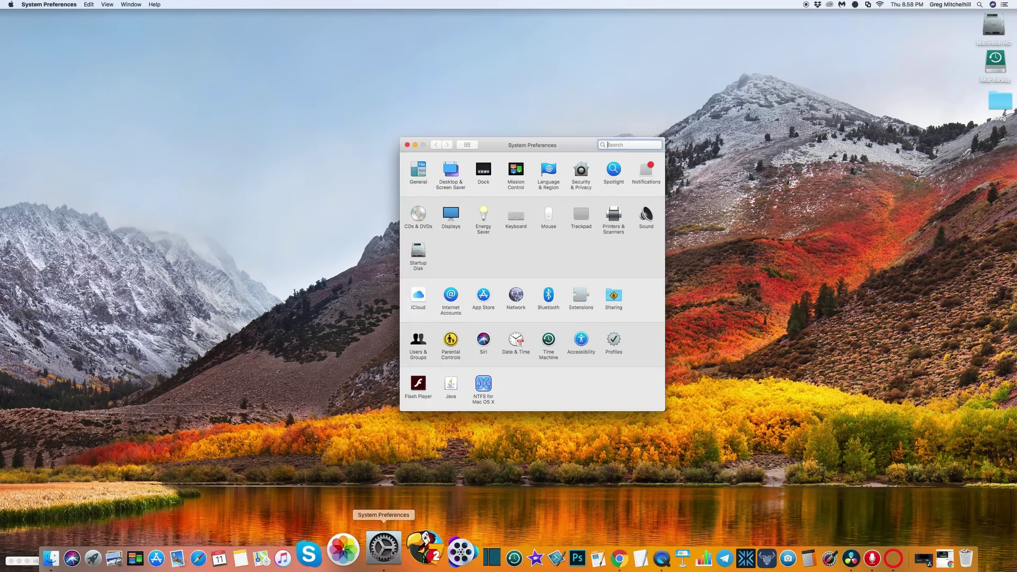
click(650, 214)
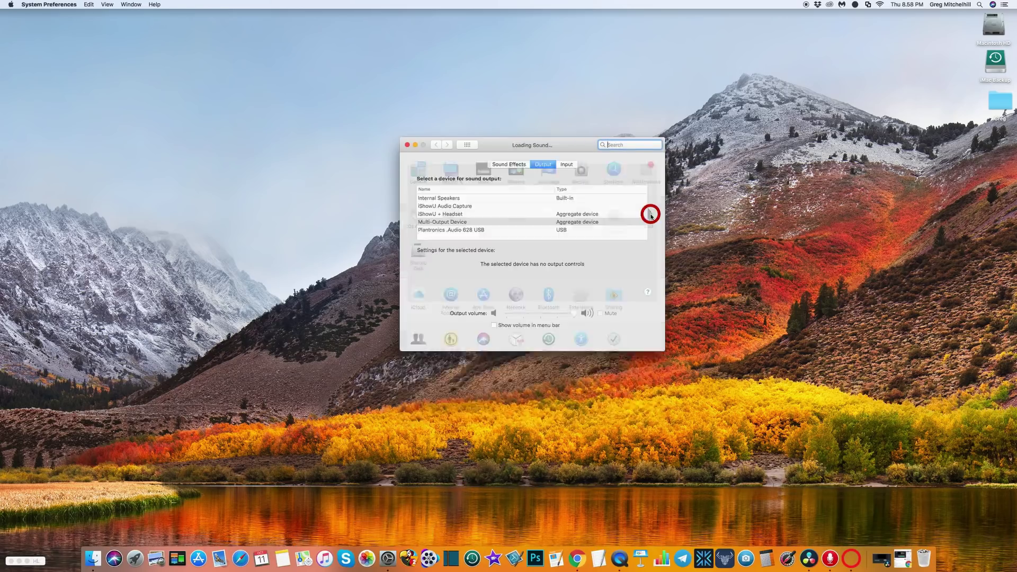
click(481, 232)
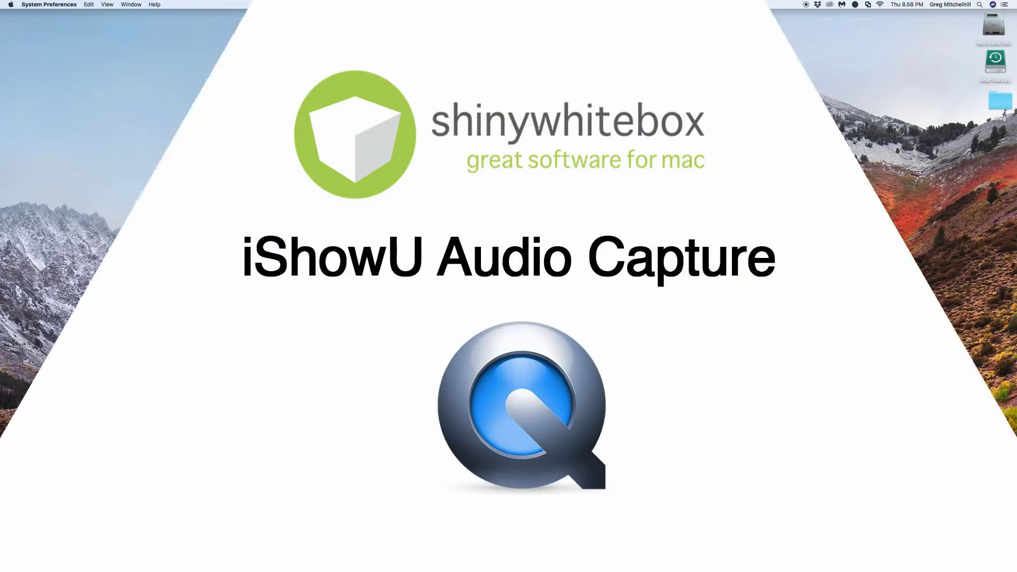